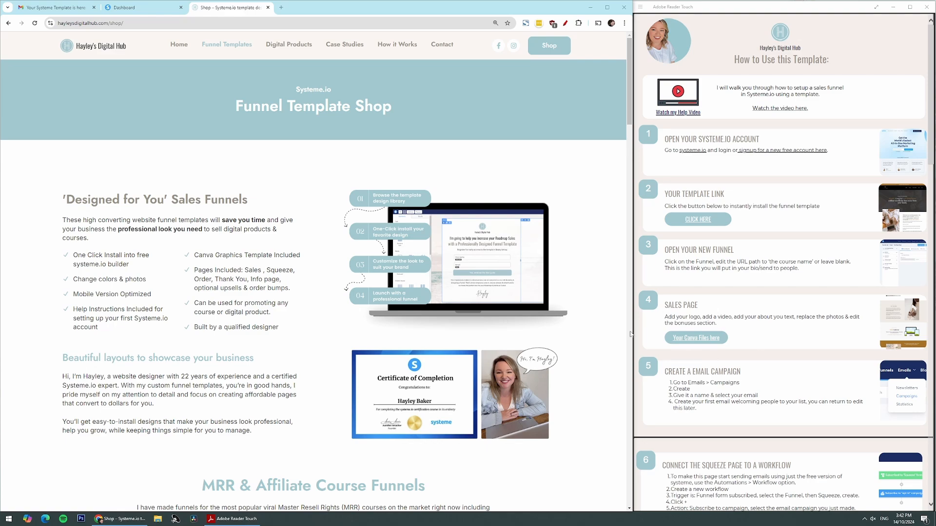
Look through the template setup guide, and open the Systeme.io sign-up page from the template delivery e-mail
{"action": "scroll", "coordinate": [703, 342], "scroll_direction": "down", "scroll_amount": 15}
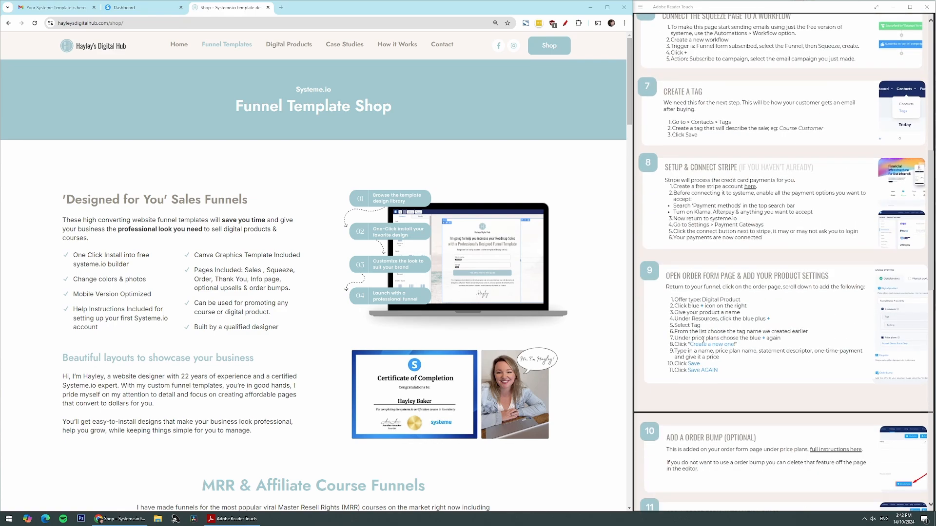
{"action": "scroll", "coordinate": [703, 342], "scroll_direction": "up", "scroll_amount": 15}
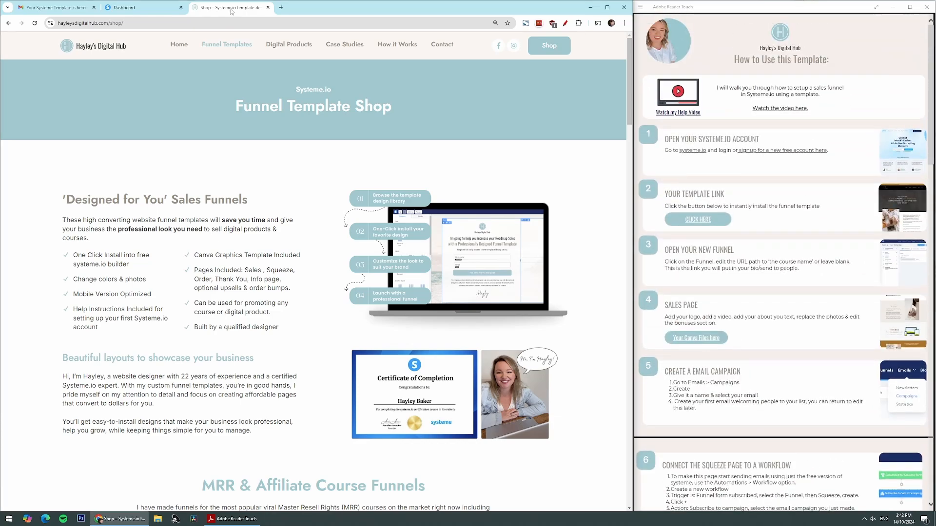
{"action": "left_click", "coordinate": [56, 9]}
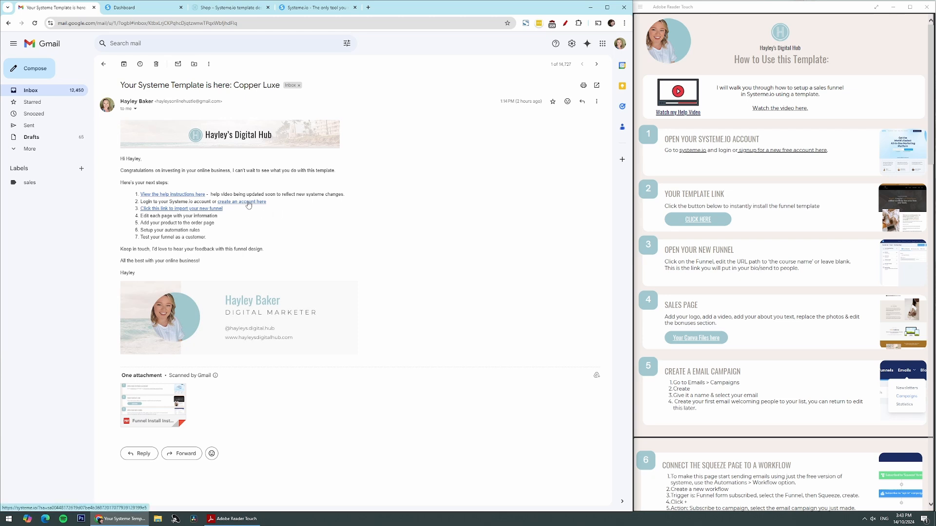
{"action": "left_click", "coordinate": [297, 9]}
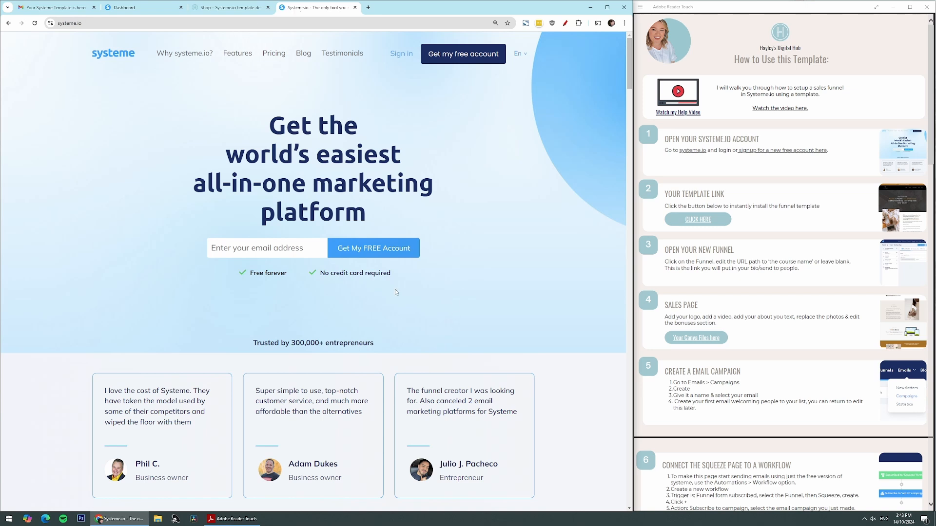
Open the list of sales funnels in the Systeme.io account
{"action": "left_click", "coordinate": [154, 9]}
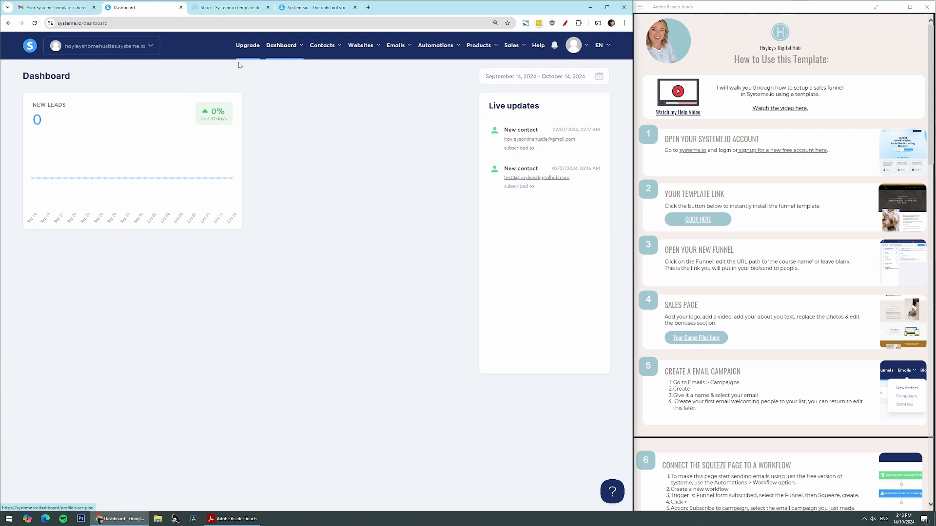
{"action": "mouse_move", "coordinate": [361, 52]}
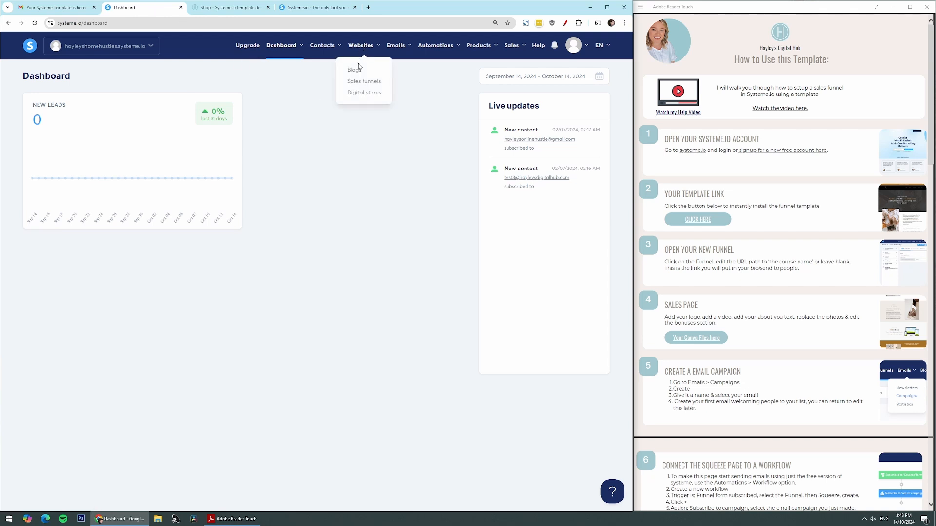
{"action": "left_click", "coordinate": [360, 81]}
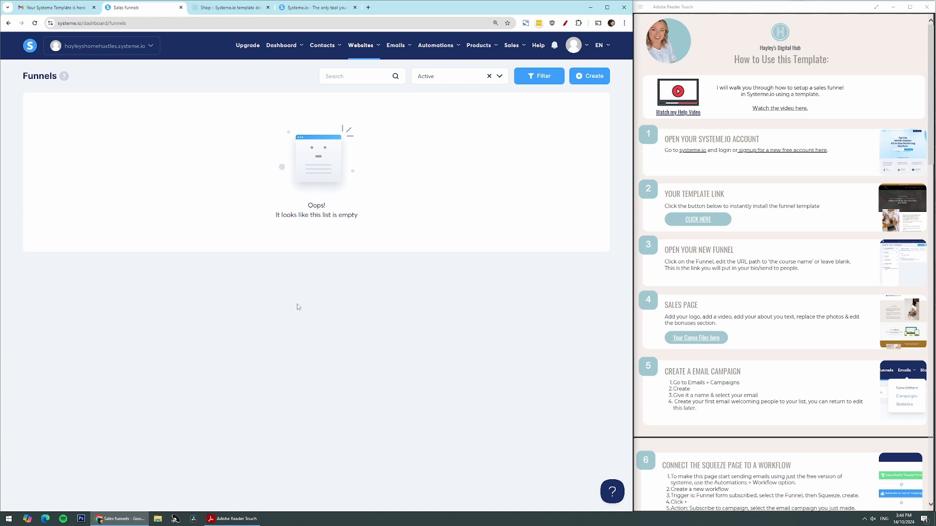
Import the Copper Luxe funnel into the account through the link in the template e-mail, and dismiss the payment profile notice
{"action": "left_click", "coordinate": [76, 9]}
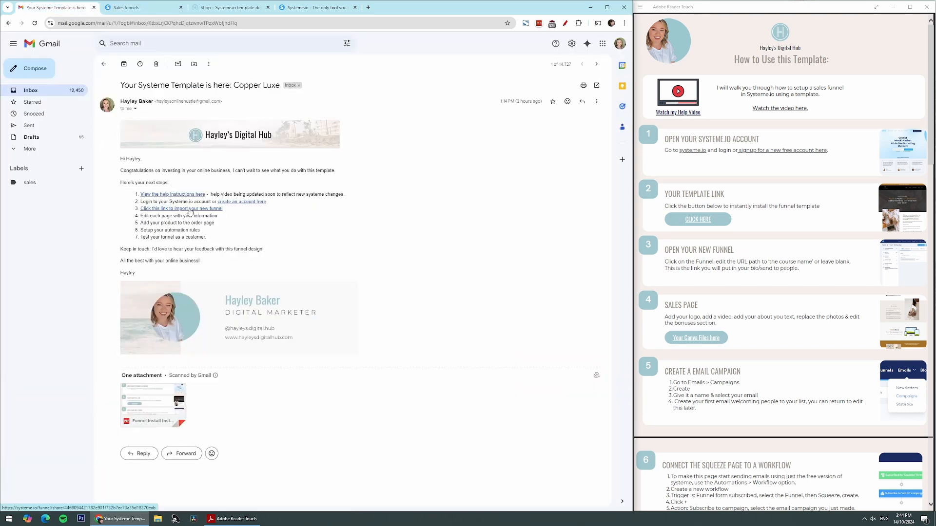
{"action": "left_click", "coordinate": [189, 209]}
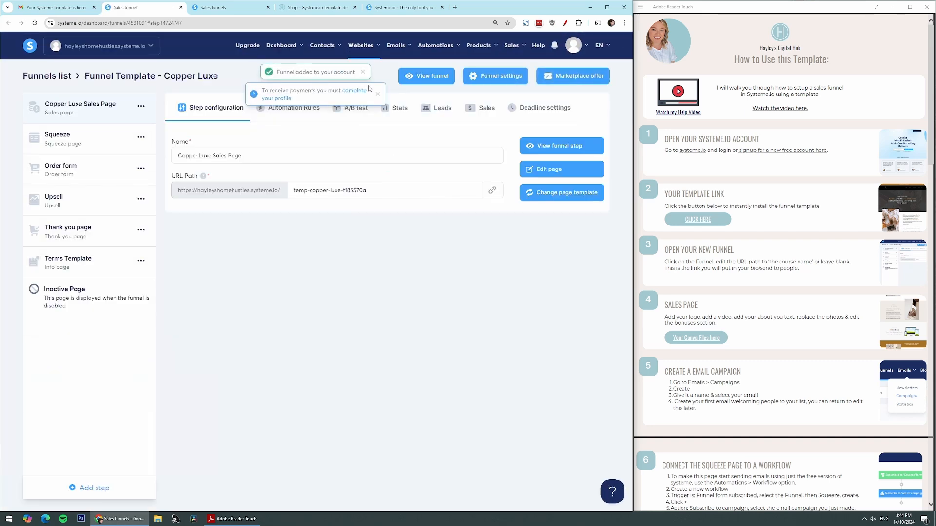
{"action": "left_click", "coordinate": [378, 94]}
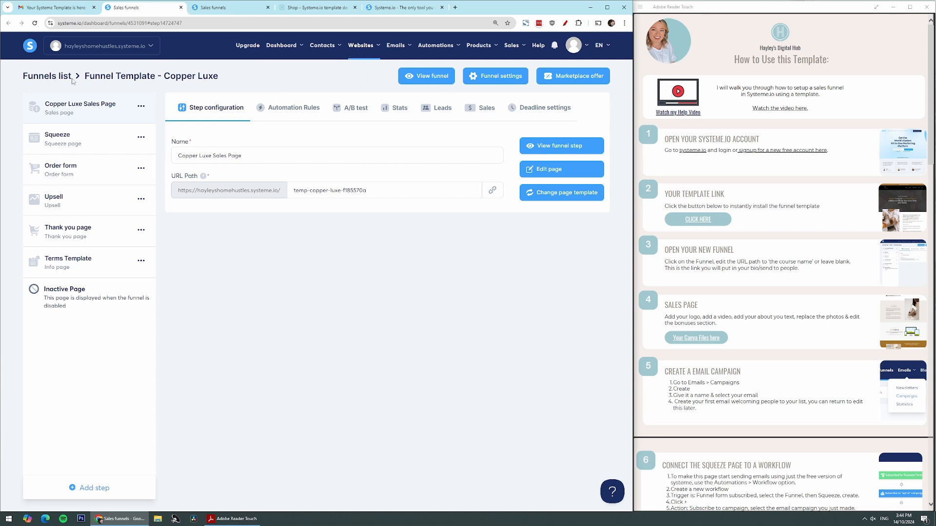
Check the imported funnel and its available actions in the funnels list, and reopen the Copper Luxe funnel
{"action": "left_click", "coordinate": [59, 81]}
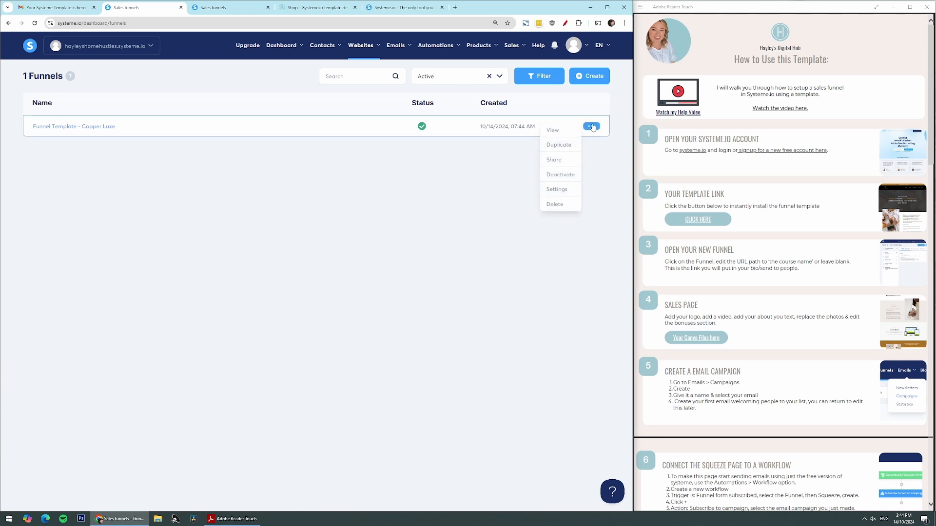
{"action": "mouse_move", "coordinate": [591, 126]}
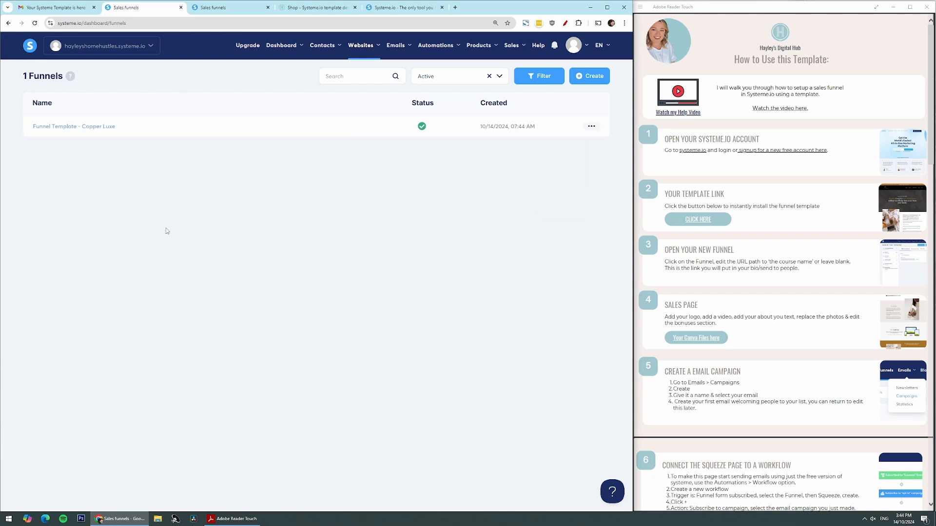
{"action": "left_click", "coordinate": [47, 128]}
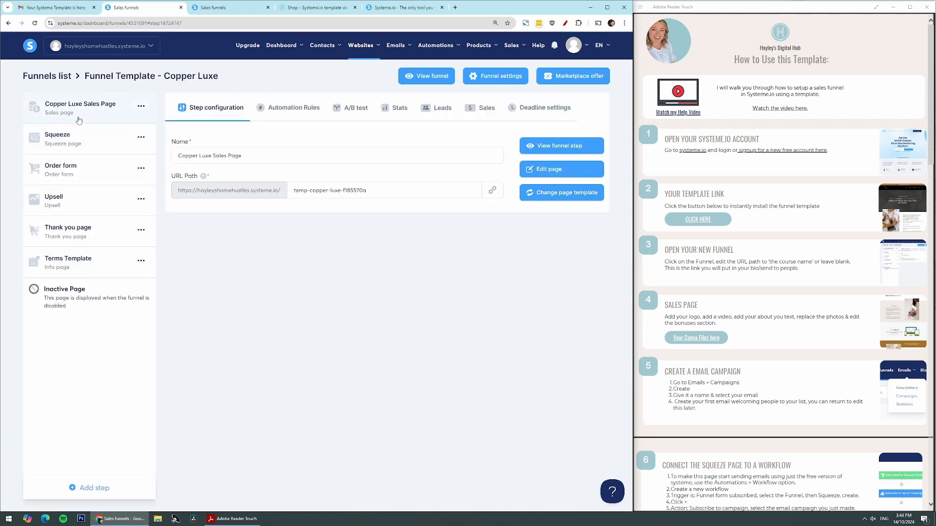
Preview the live Copper Luxe sales page and return to the funnel's configuration
{"action": "left_click", "coordinate": [426, 75]}
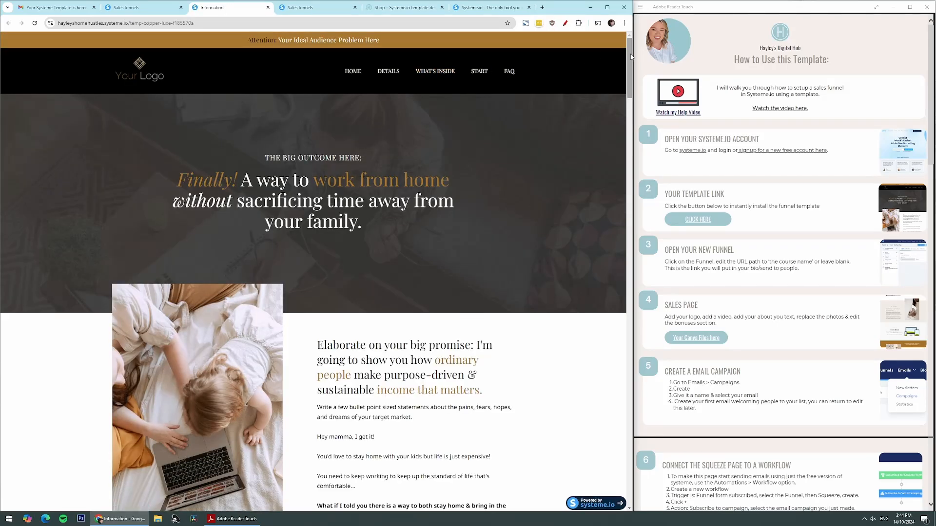
{"action": "mouse_move", "coordinate": [629, 85]}
{"action": "left_mouse_down"}
{"action": "mouse_move", "coordinate": [644, 186]}
{"action": "mouse_move", "coordinate": [633, 304]}
{"action": "mouse_move", "coordinate": [631, 69]}
{"action": "left_mouse_up"}
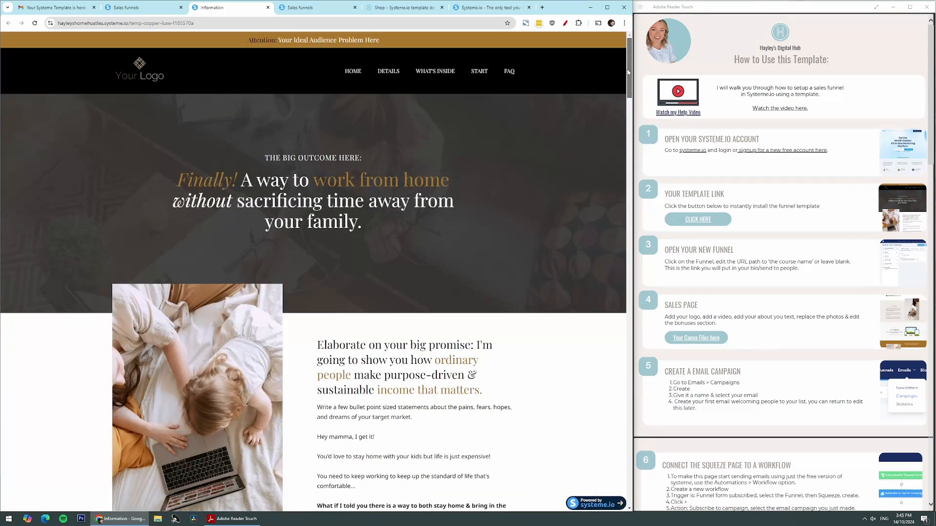
{"action": "left_click", "coordinate": [156, 7]}
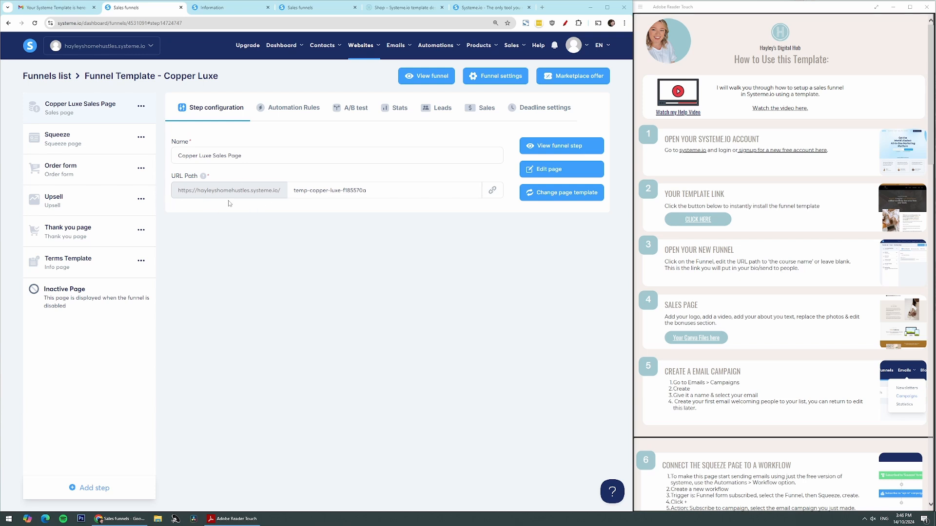
Set the Copper Luxe sales page's URL path to mycourse and open the page for editing
{"action": "left_click_drag", "start_coordinate": [385, 192], "coordinate": [287, 191]}
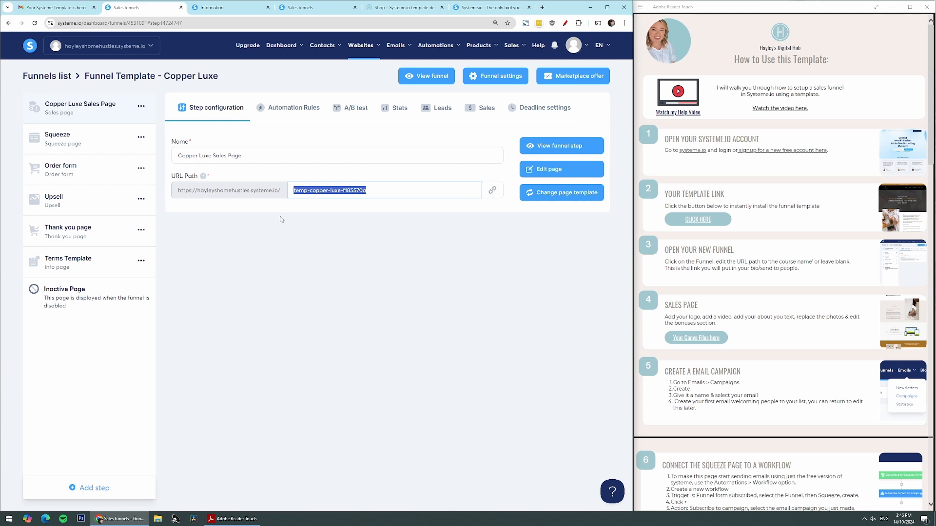
{"action": "key", "text": "BackSpace"}
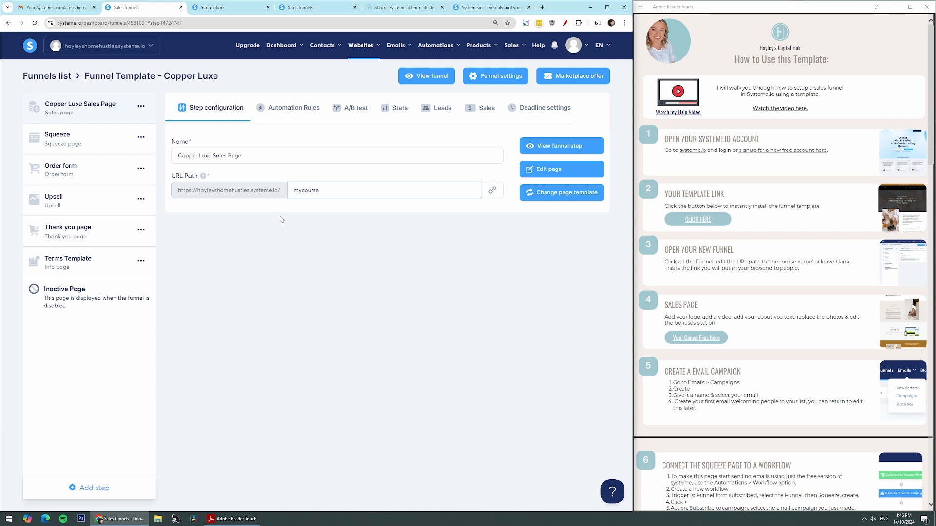
{"action": "left_click", "coordinate": [328, 206]}
{"action": "left_click", "coordinate": [497, 195]}
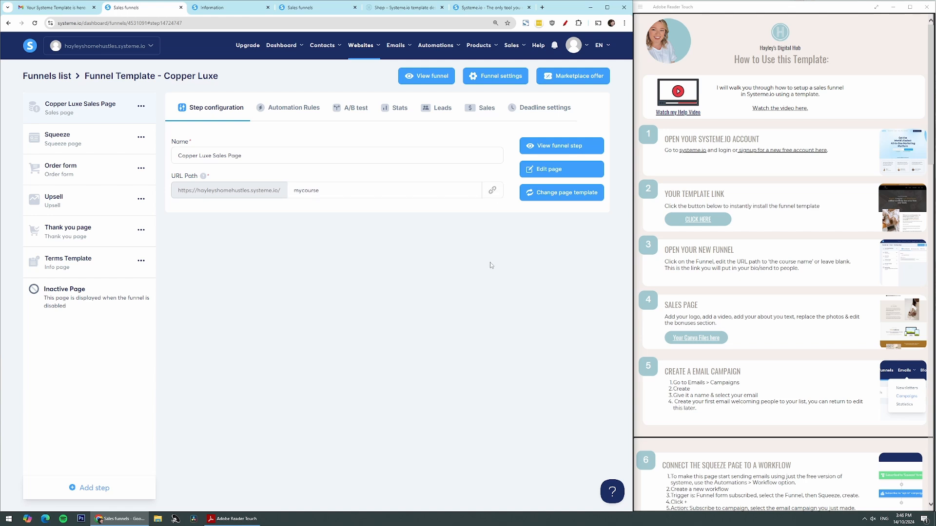
{"action": "left_click", "coordinate": [492, 193]}
{"action": "left_click", "coordinate": [544, 171]}
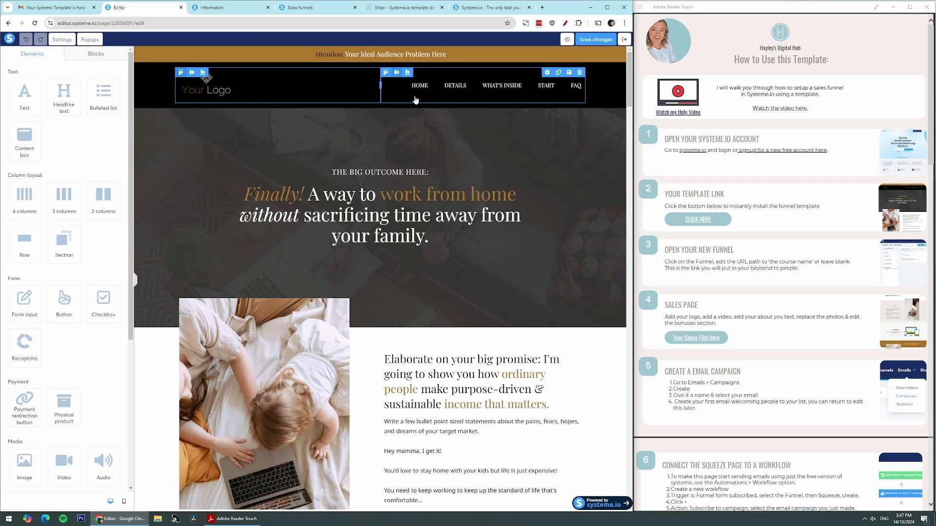
Try adding sample text at the end of the main hero headline, and remove it again
{"action": "left_click", "coordinate": [412, 216]}
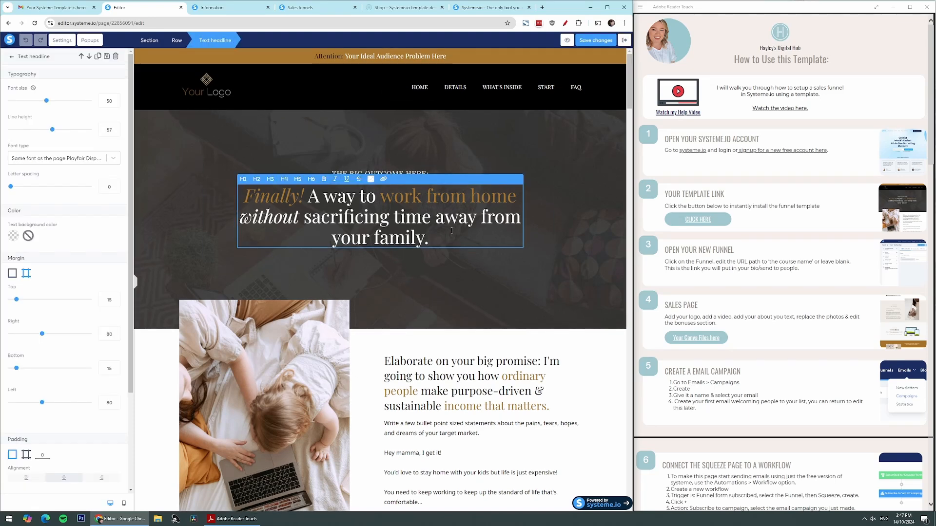
{"action": "type", "text": "dfgdfgfggd"}
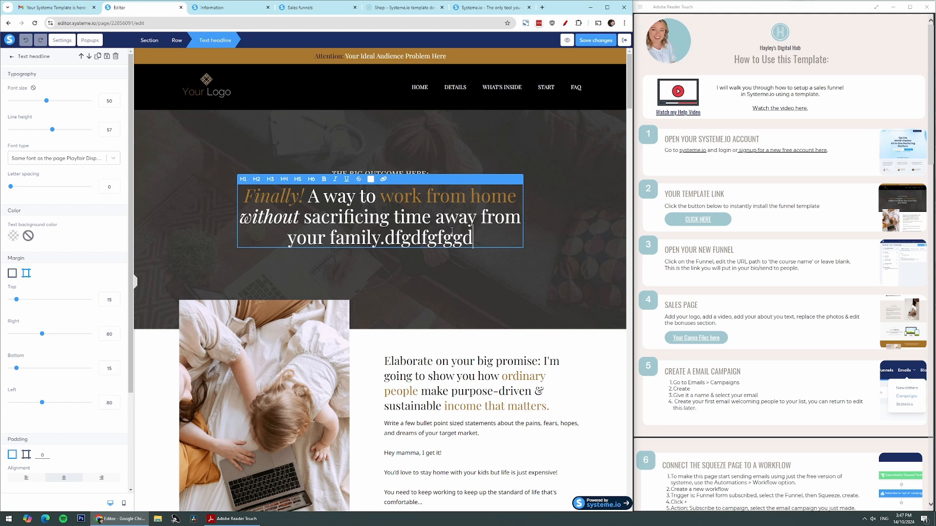
{"action": "key", "text": "BackSpace"}
{"action": "key", "text": "BackSpace"}
{"action": "key", "text": "BackSpace"}
{"action": "key", "text": "BackSpace"}
{"action": "key", "text": "BackSpace"}
{"action": "key", "text": "BackSpace"}
{"action": "key", "text": "BackSpace"}
{"action": "key", "text": "BackSpace"}
{"action": "key", "text": "BackSpace"}
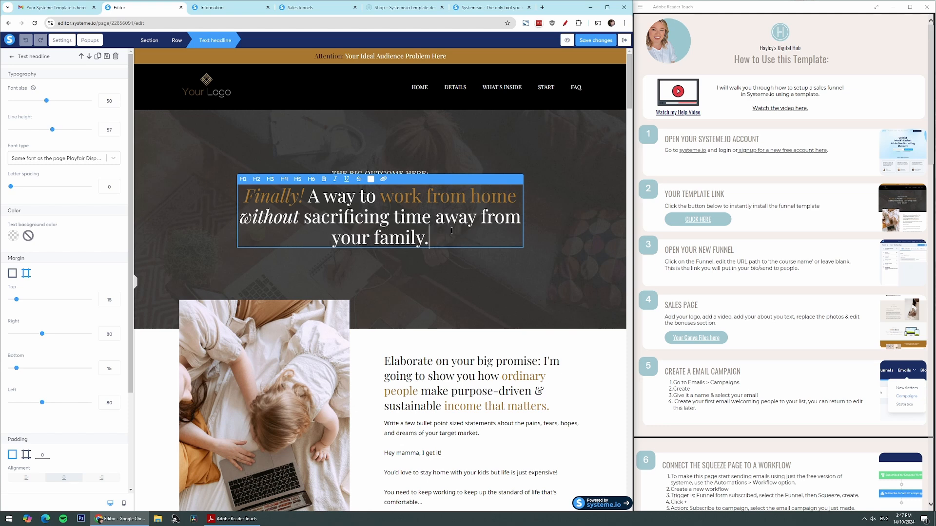
Replace the header logo with the existing image funnel-step2.png and reduce its size
{"action": "left_click", "coordinate": [205, 83]}
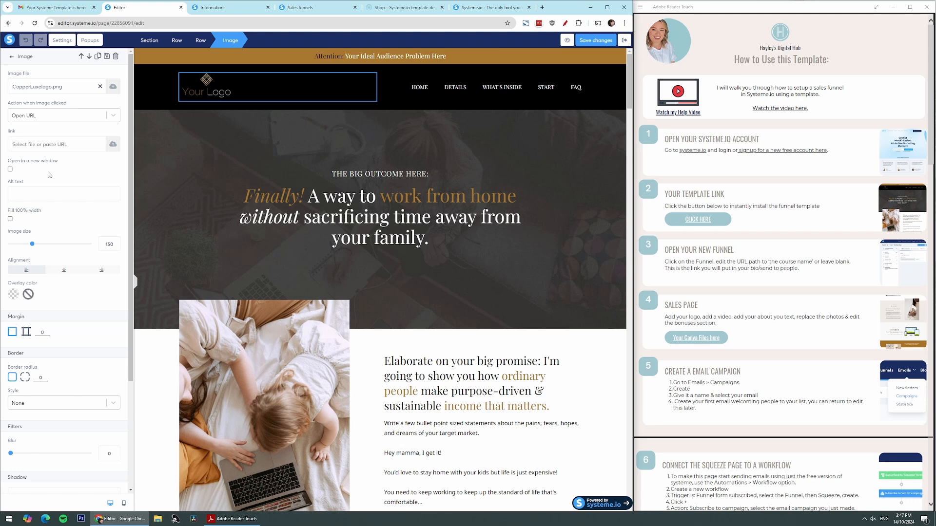
{"action": "left_click", "coordinate": [115, 91]}
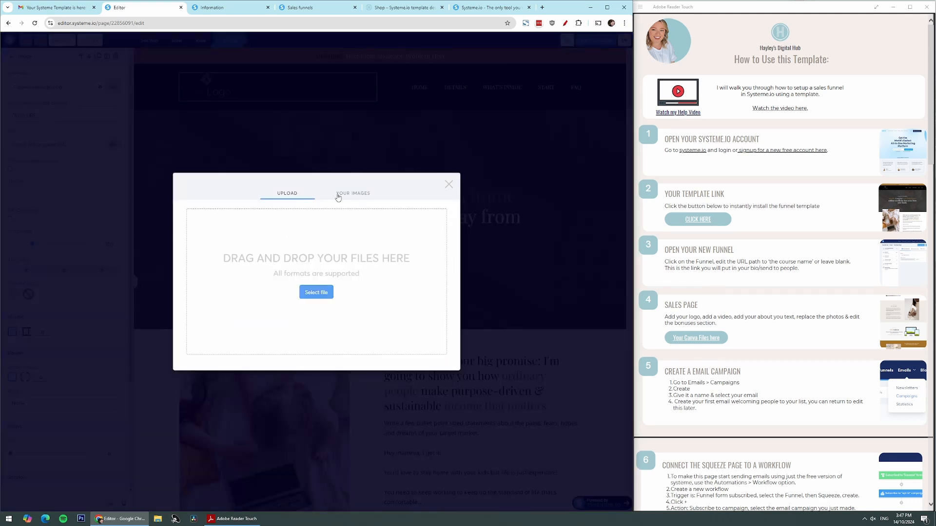
{"action": "left_click", "coordinate": [338, 197]}
{"action": "left_click", "coordinate": [255, 234]}
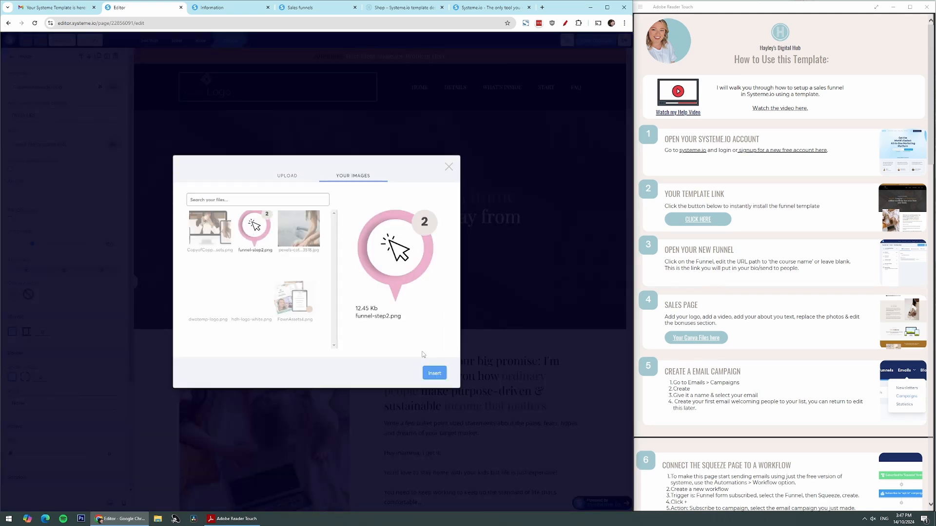
{"action": "left_click", "coordinate": [433, 376]}
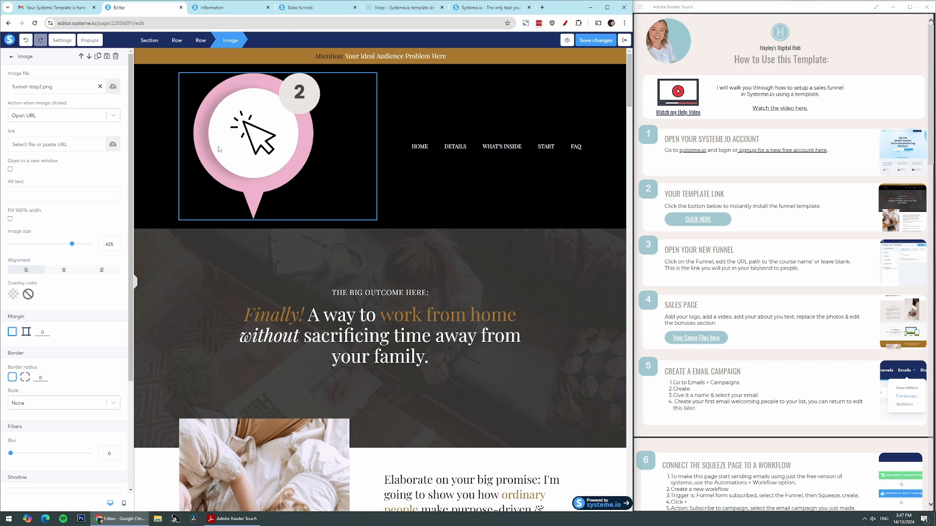
{"action": "left_click_drag", "start_coordinate": [73, 245], "coordinate": [24, 248]}
{"action": "left_click", "coordinate": [415, 240]}
Examine the sales page's introduction and solution sections, including the name headline and the device mockup image
{"action": "scroll", "coordinate": [474, 312], "scroll_direction": "down", "scroll_amount": 3}
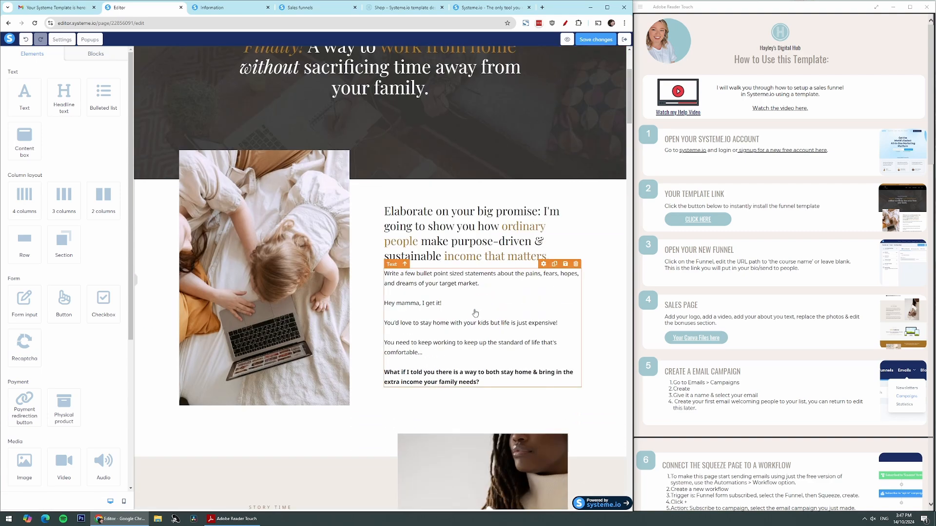
{"action": "scroll", "coordinate": [475, 312], "scroll_direction": "down", "scroll_amount": 5}
{"action": "left_click", "coordinate": [289, 269]}
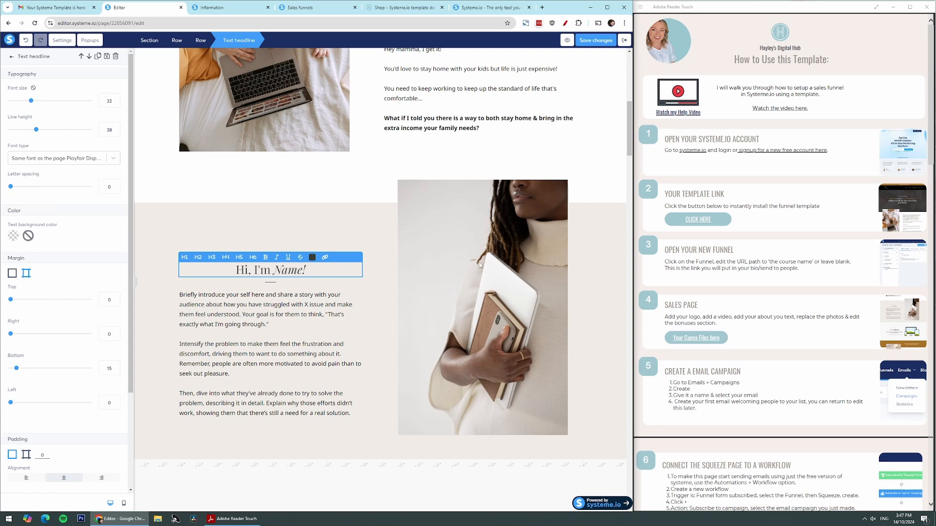
{"action": "left_click", "coordinate": [479, 268]}
{"action": "scroll", "coordinate": [551, 293], "scroll_direction": "down", "scroll_amount": 7}
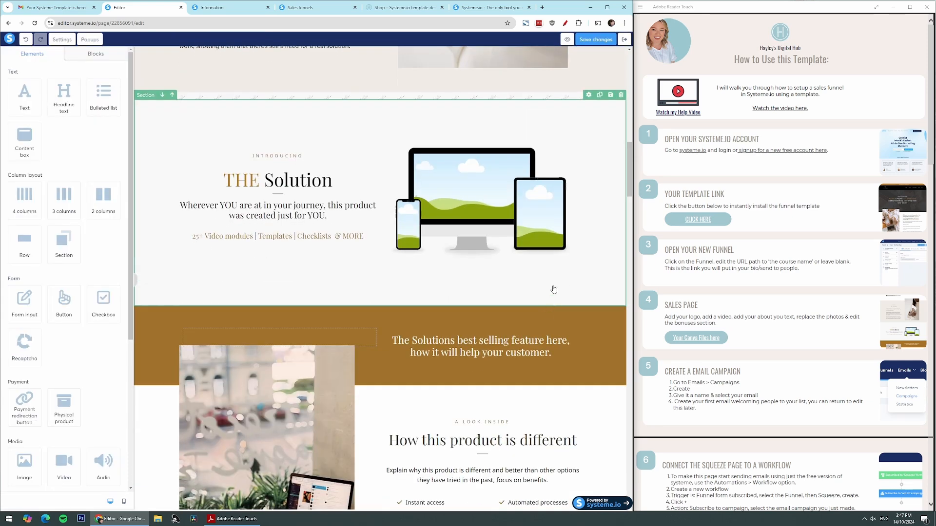
{"action": "left_click", "coordinate": [467, 181]}
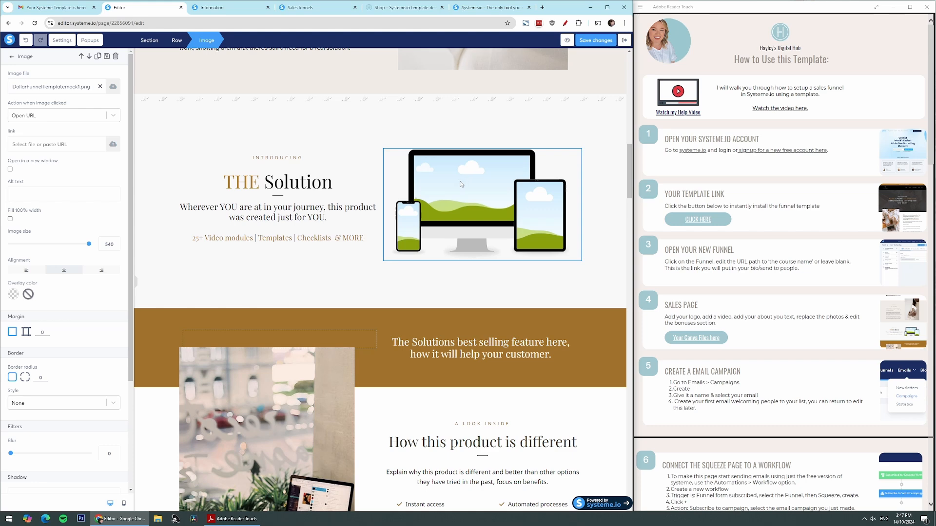
Open the Canva files linked in the guide's Sales Page step, and create a new design from the shared Copper Luxe template
{"action": "left_click", "coordinate": [695, 208]}
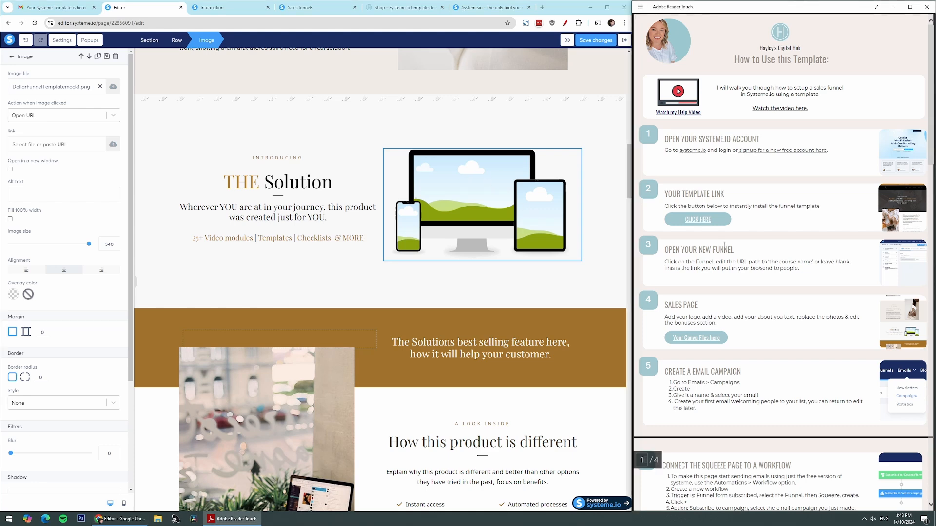
{"action": "scroll", "coordinate": [724, 245], "scroll_direction": "down", "scroll_amount": 3}
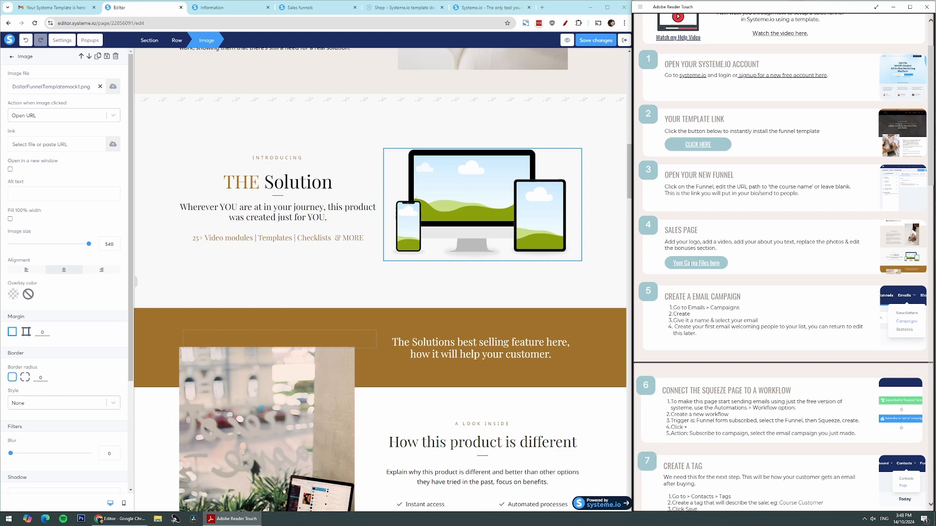
{"action": "left_click", "coordinate": [697, 263]}
{"action": "left_click", "coordinate": [839, 274]}
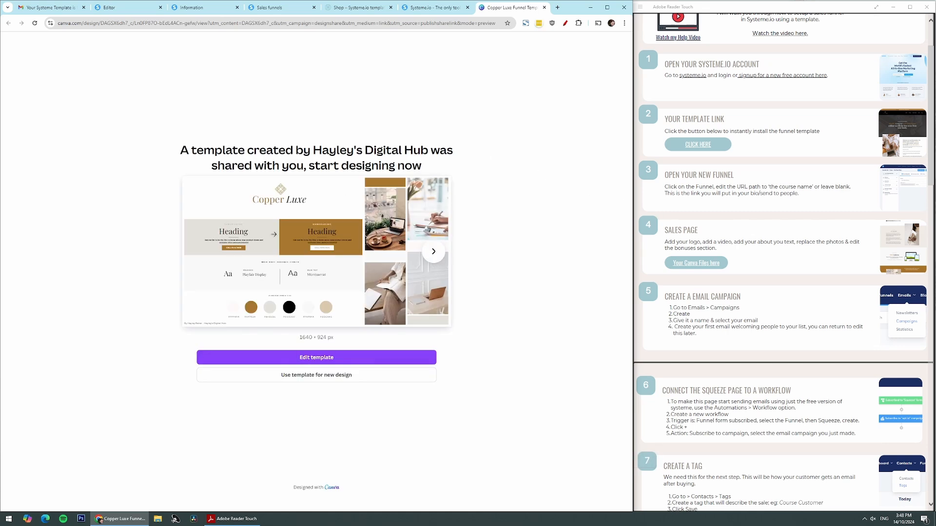
{"action": "left_click", "coordinate": [324, 378]}
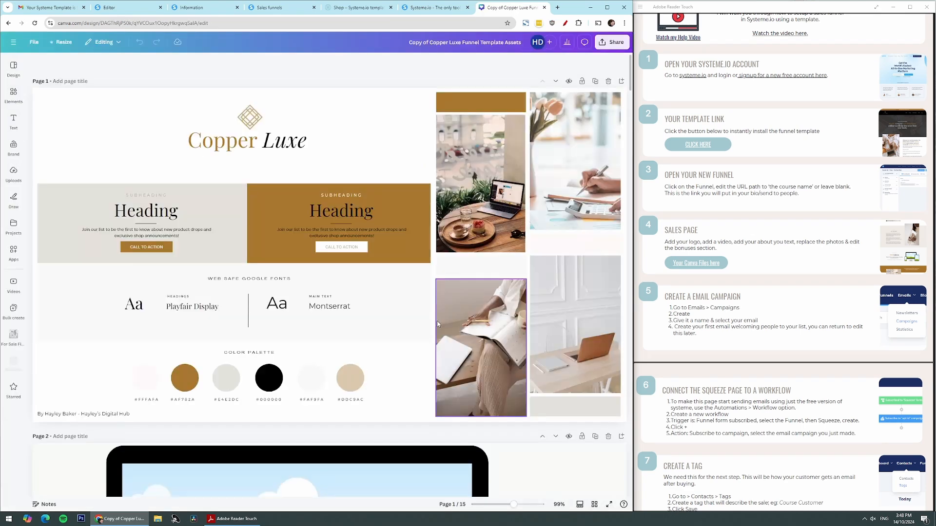
Fill page 2's device mockup with recently used photos: brown pouch on the monitor, seated woman on the phone, standing woman on the tablet
{"action": "scroll", "coordinate": [420, 332], "scroll_direction": "down", "scroll_amount": 2}
{"action": "scroll", "coordinate": [421, 336], "scroll_direction": "down", "scroll_amount": 5}
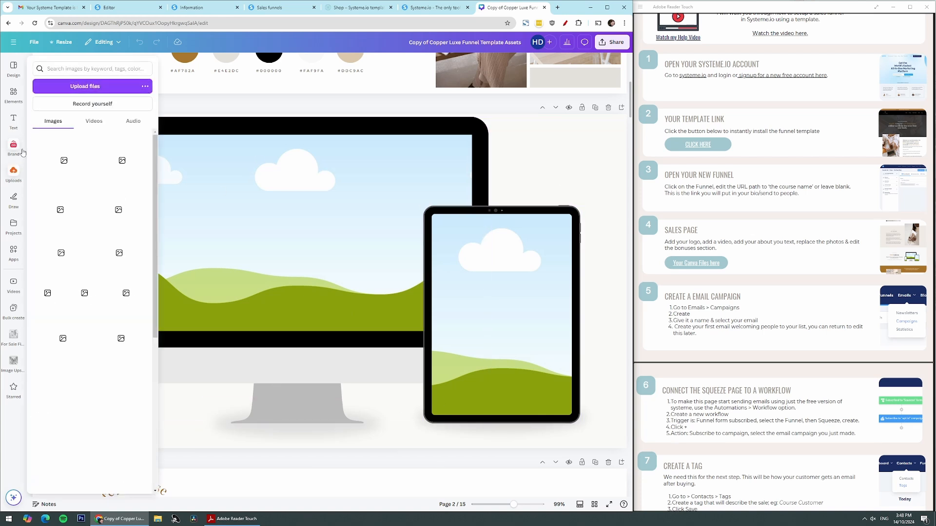
{"action": "left_click", "coordinate": [10, 102]}
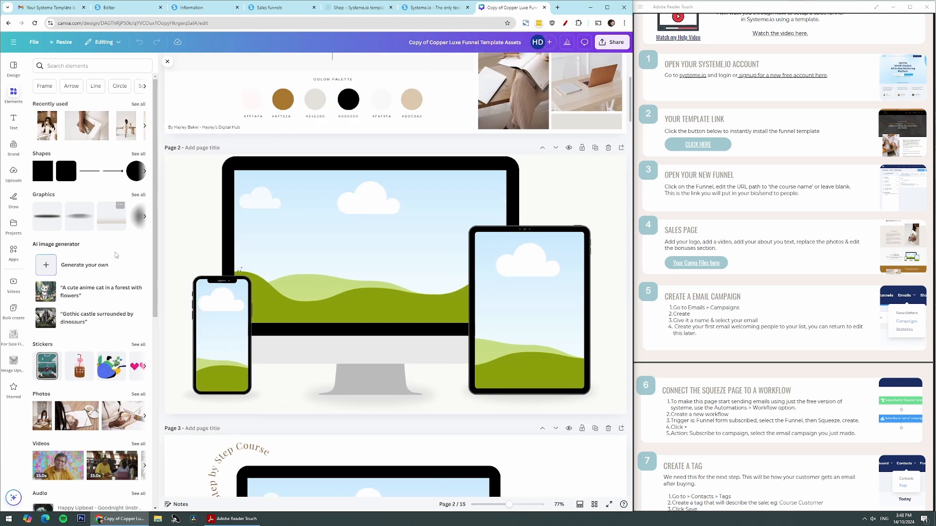
{"action": "left_click_drag", "start_coordinate": [88, 133], "coordinate": [296, 214]}
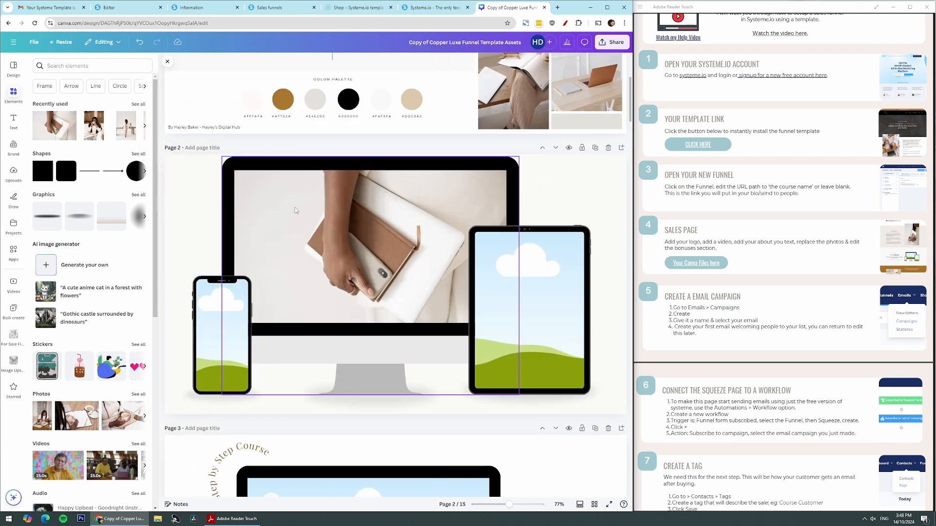
{"action": "left_click_drag", "start_coordinate": [92, 130], "coordinate": [229, 346]}
{"action": "left_click_drag", "start_coordinate": [124, 134], "coordinate": [531, 311]}
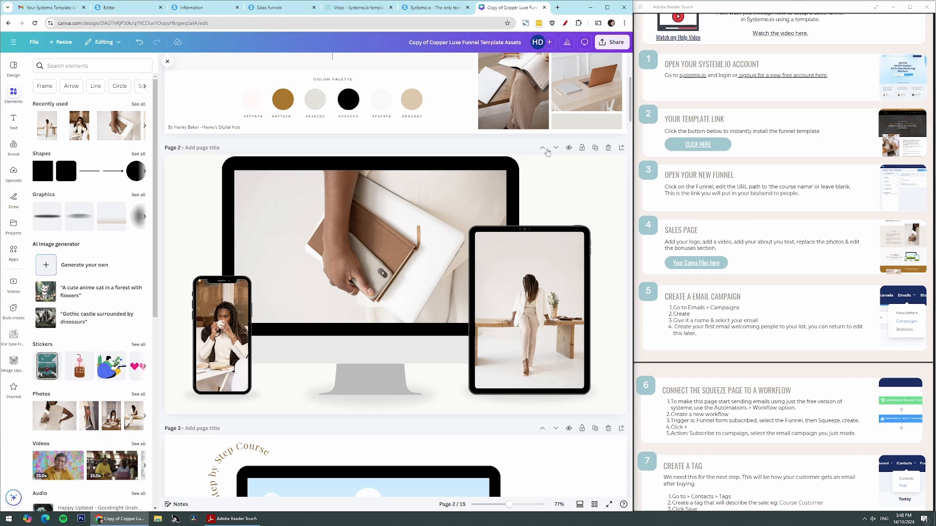
Download only the current page, page 2, as a PNG
{"action": "left_click", "coordinate": [615, 42]}
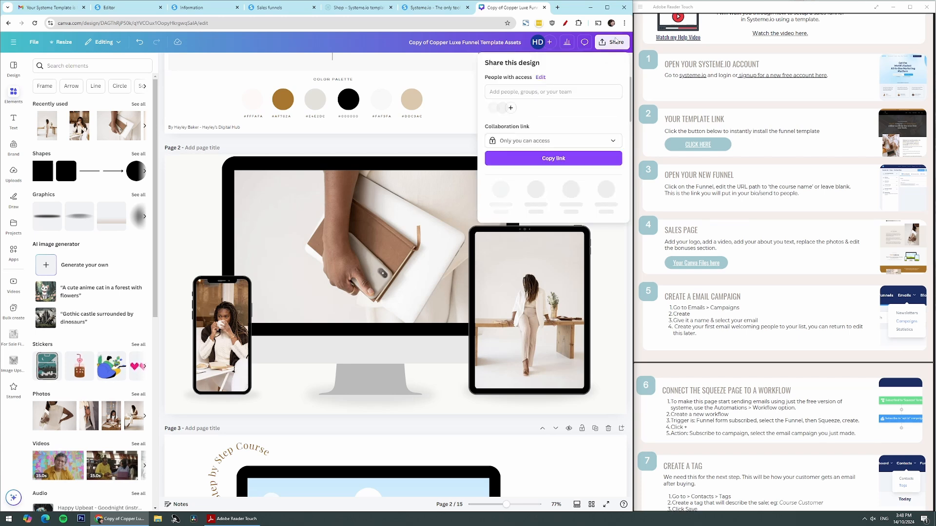
{"action": "left_click", "coordinate": [501, 189]}
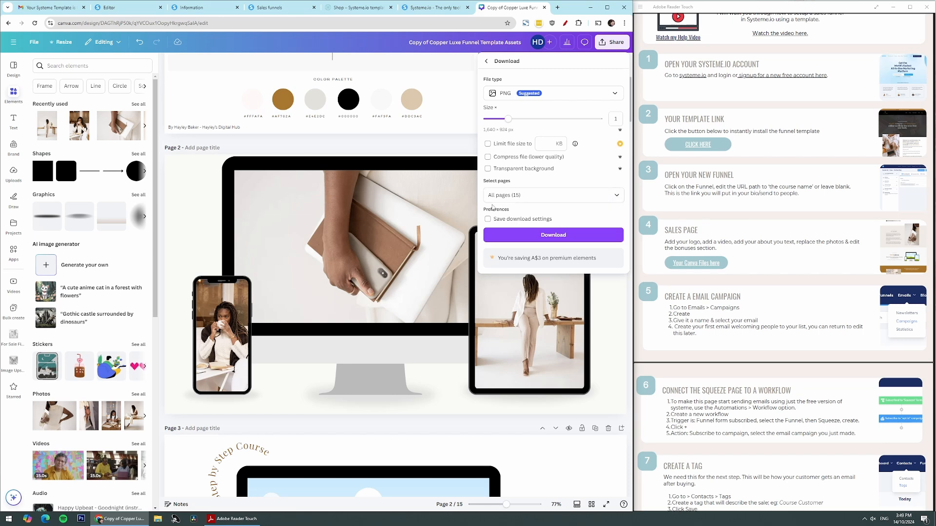
{"action": "left_click", "coordinate": [616, 195]}
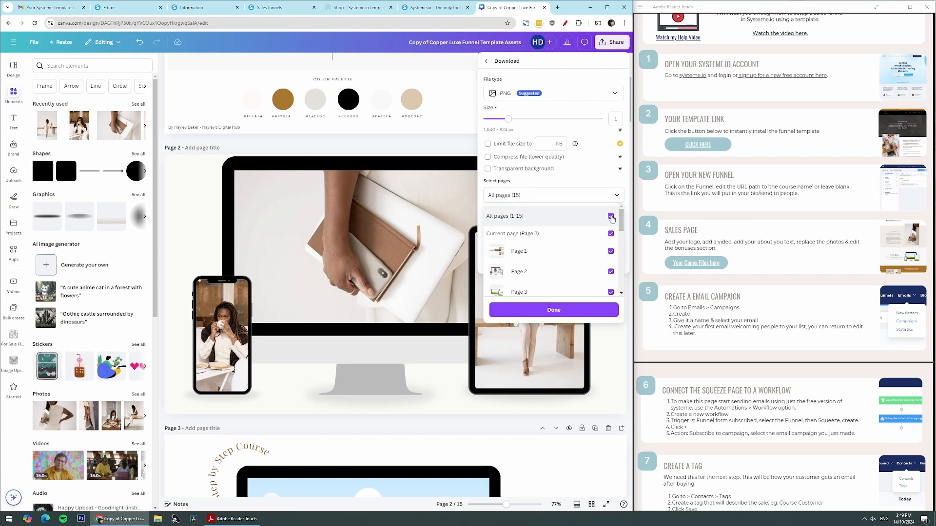
{"action": "left_click", "coordinate": [611, 217]}
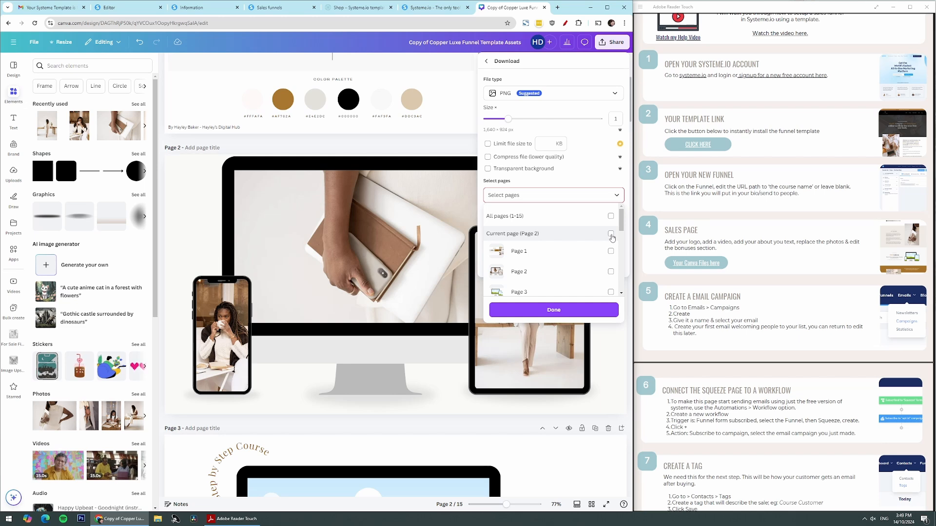
{"action": "left_click", "coordinate": [611, 234]}
{"action": "left_click", "coordinate": [554, 310]}
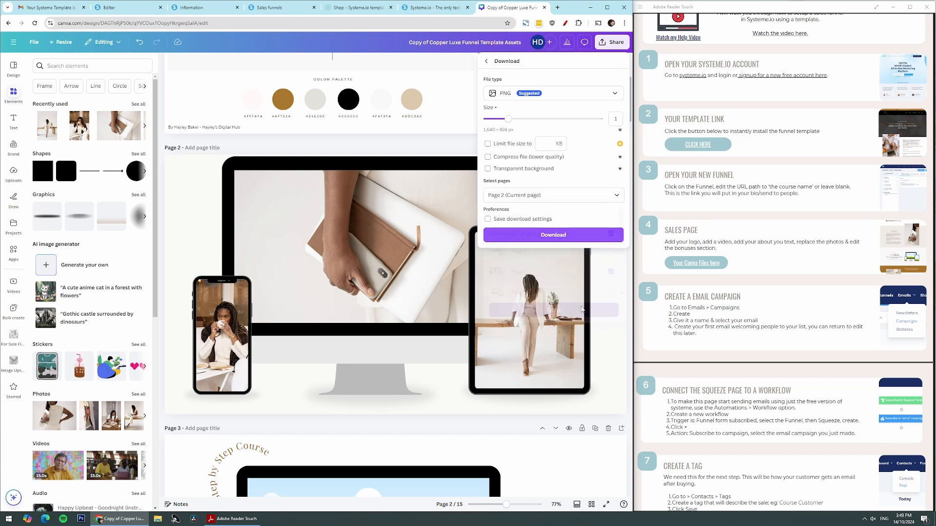
{"action": "left_click", "coordinate": [588, 240]}
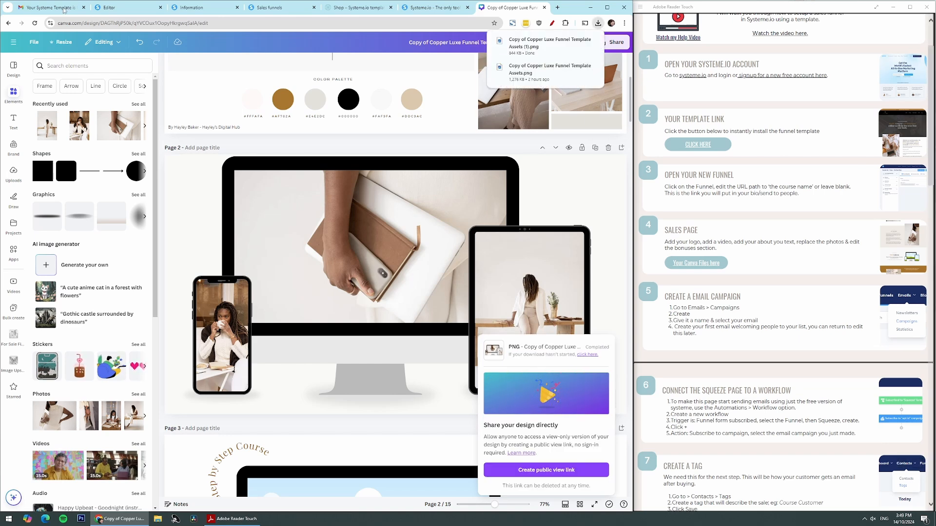
In the Systeme.io editor, replace THE Solution section's mockup image with the downloaded Copy of Copper Luxe Funnel Template Assets (1).png and save
{"action": "left_click", "coordinate": [123, 10]}
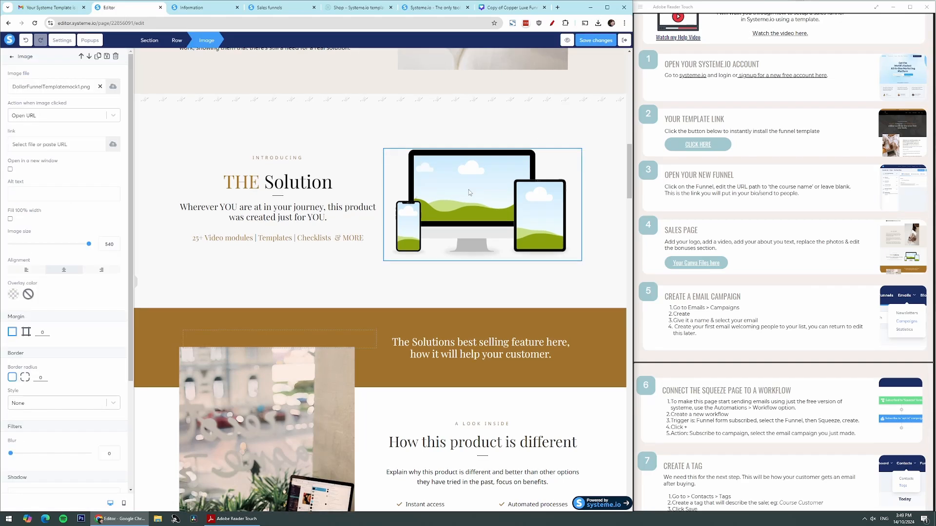
{"action": "left_click", "coordinate": [113, 88]}
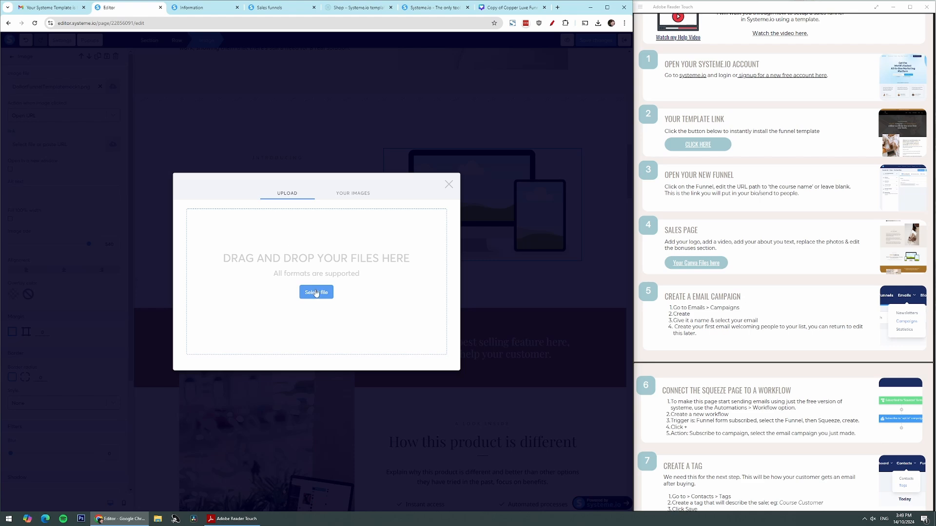
{"action": "left_click", "coordinate": [598, 23]}
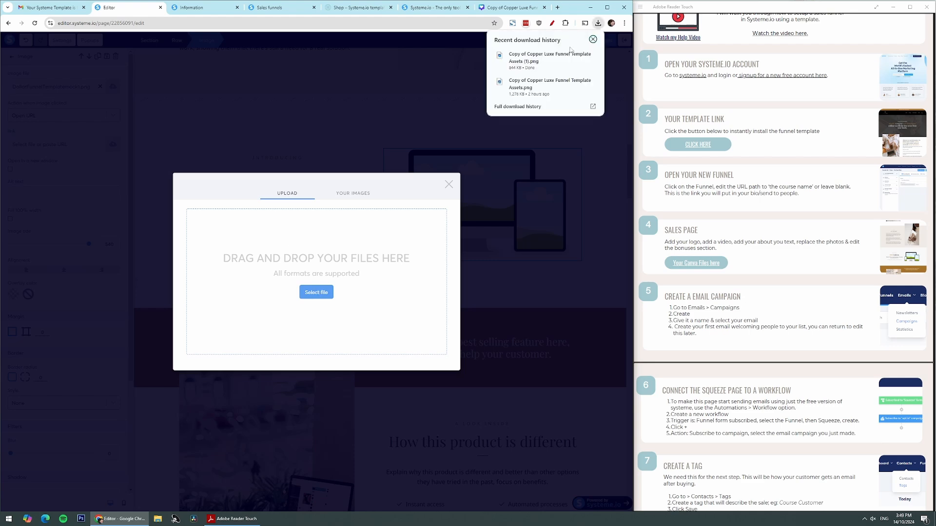
{"action": "left_click_drag", "start_coordinate": [536, 57], "coordinate": [309, 254]}
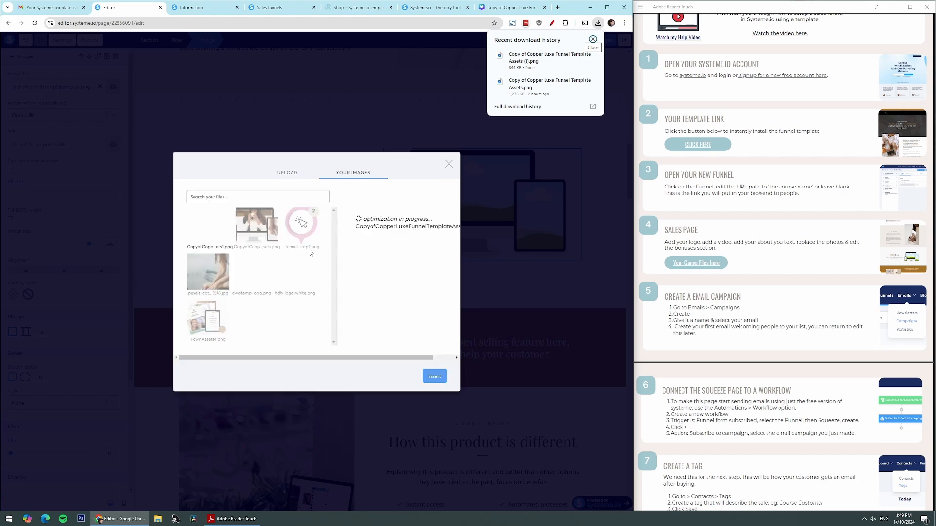
{"action": "left_click", "coordinate": [434, 378]}
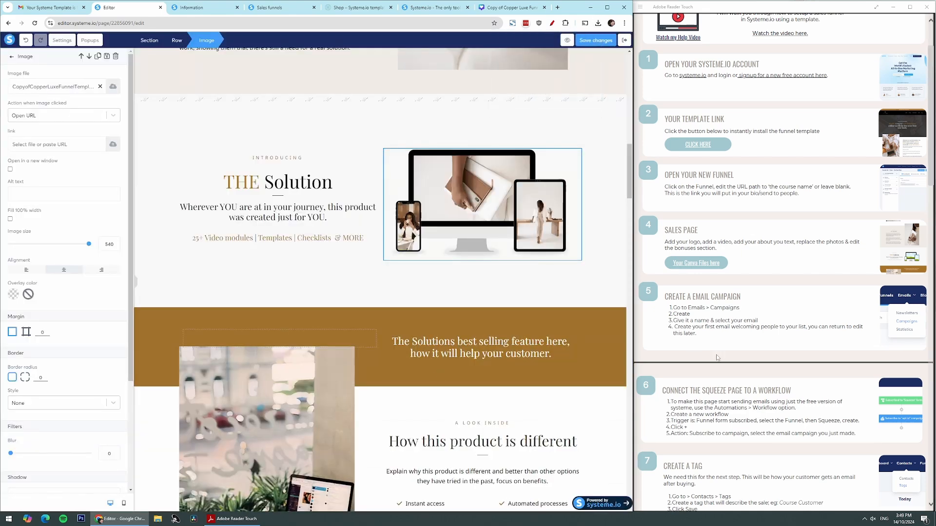
{"action": "left_click", "coordinate": [580, 43]}
Examine the rest of the sales page, including the testimonials, bonuses, video, call-to-action button and FAQ answer text
{"action": "scroll", "coordinate": [501, 369], "scroll_direction": "down", "scroll_amount": 20}
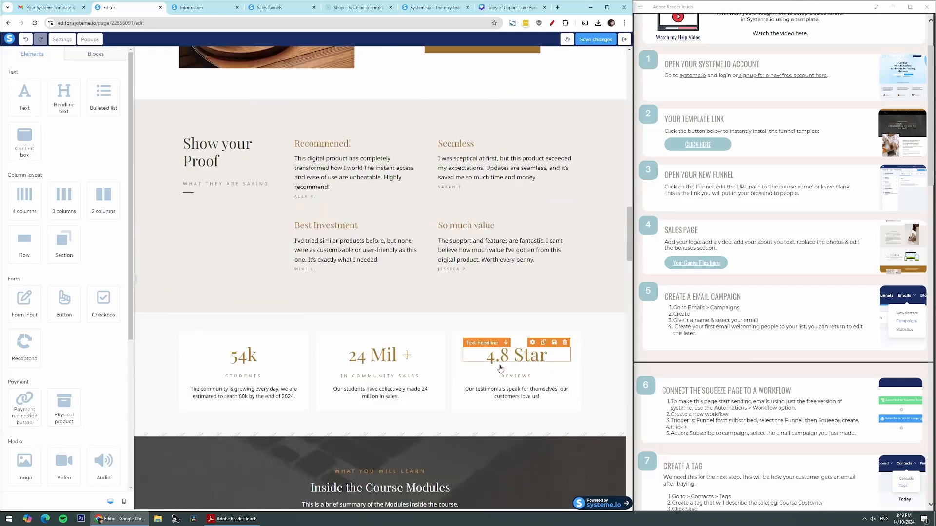
{"action": "scroll", "coordinate": [502, 369], "scroll_direction": "down", "scroll_amount": 15}
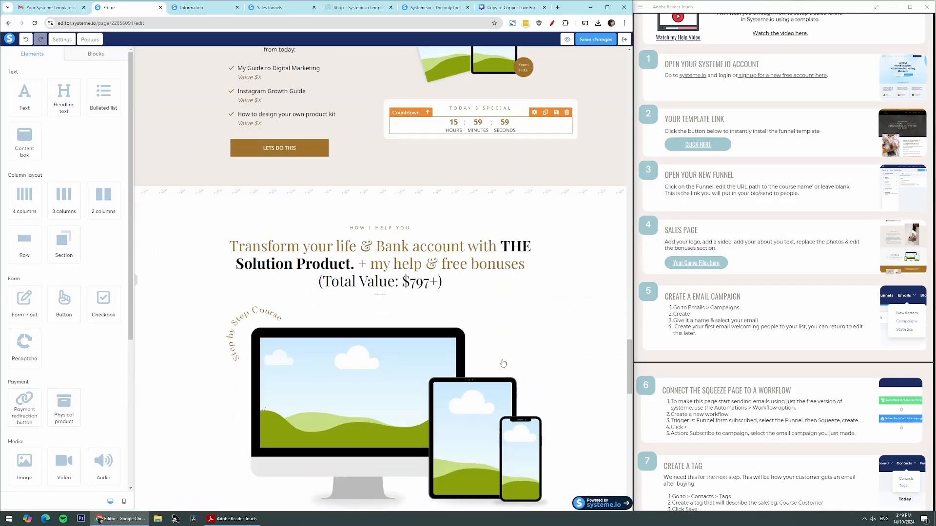
{"action": "scroll", "coordinate": [503, 363], "scroll_direction": "down", "scroll_amount": 6}
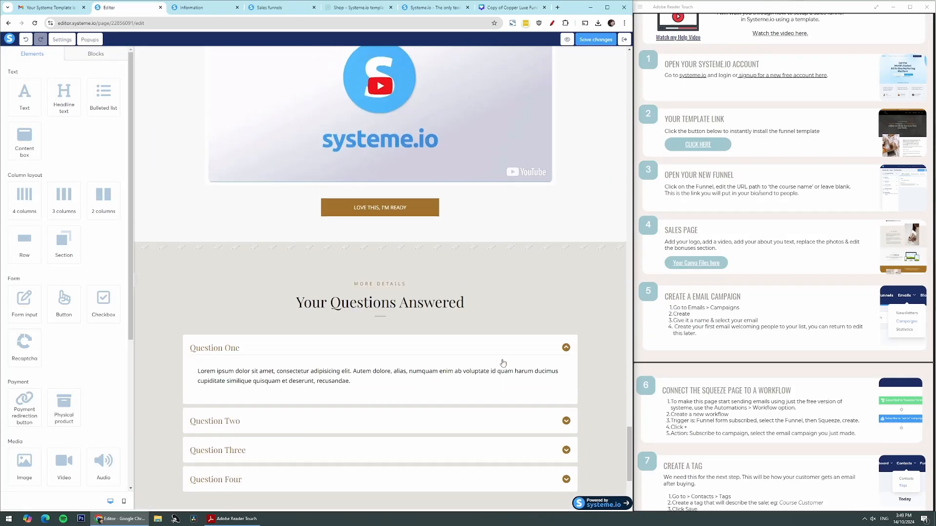
{"action": "left_click", "coordinate": [395, 227]}
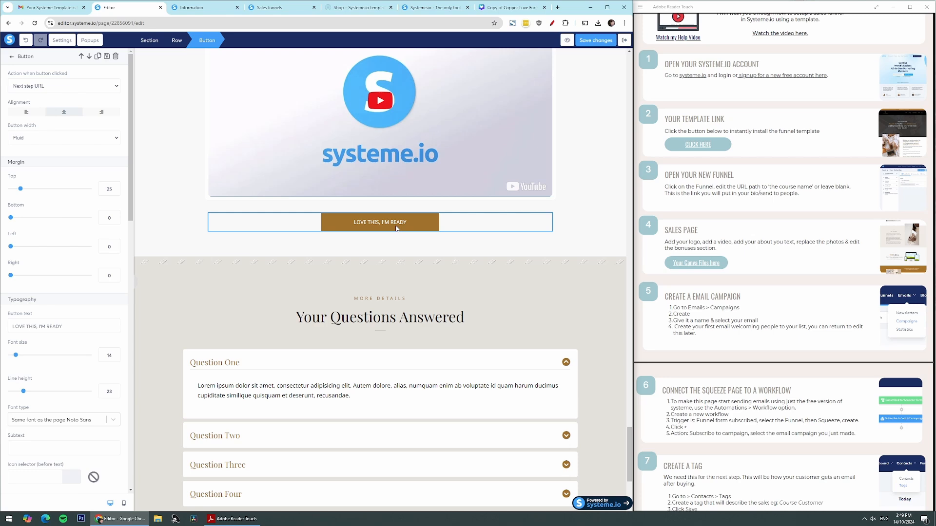
{"action": "left_click", "coordinate": [361, 131]}
{"action": "left_click", "coordinate": [362, 130]}
{"action": "left_click", "coordinate": [472, 383]}
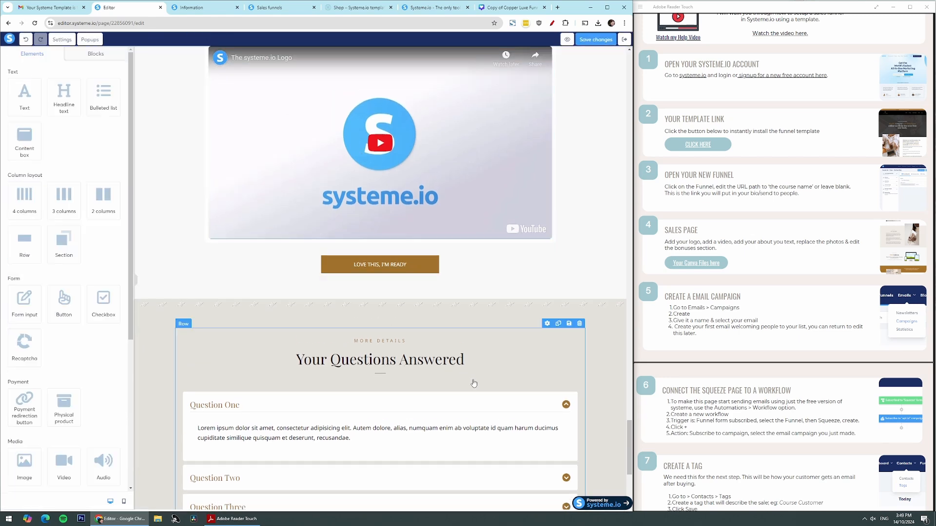
{"action": "scroll", "coordinate": [474, 383], "scroll_direction": "down", "scroll_amount": 4}
{"action": "left_click", "coordinate": [293, 217]}
Save the sales page changes and exit the page editor
{"action": "left_click", "coordinate": [596, 40]}
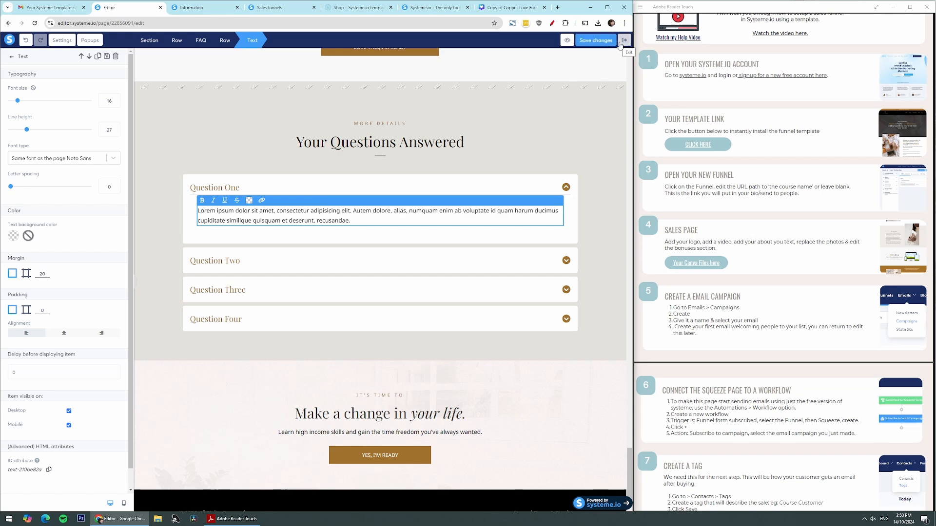
{"action": "left_click", "coordinate": [624, 40]}
Review the funnel's Squeeze, Order form, Upsell, Thank you page and Terms Template steps
{"action": "left_click", "coordinate": [87, 141]}
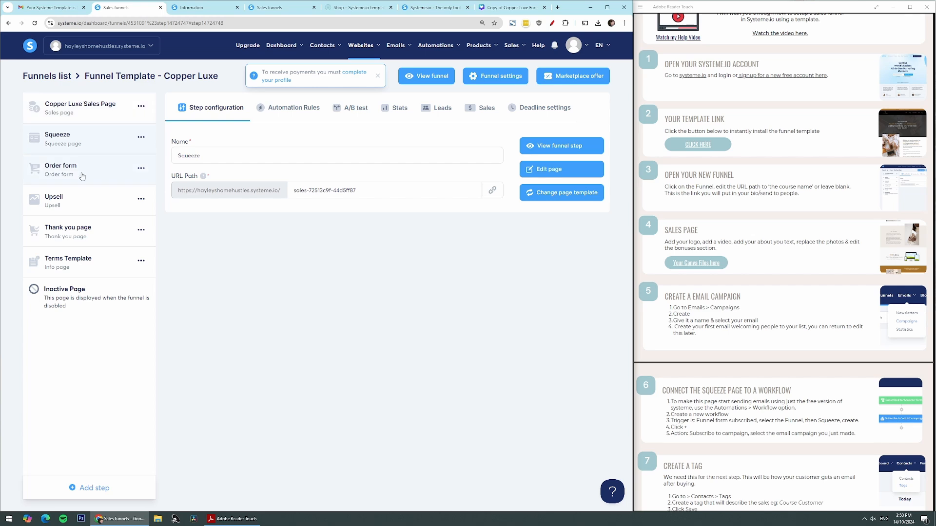
{"action": "left_click", "coordinate": [87, 171]}
{"action": "left_click", "coordinate": [87, 198]}
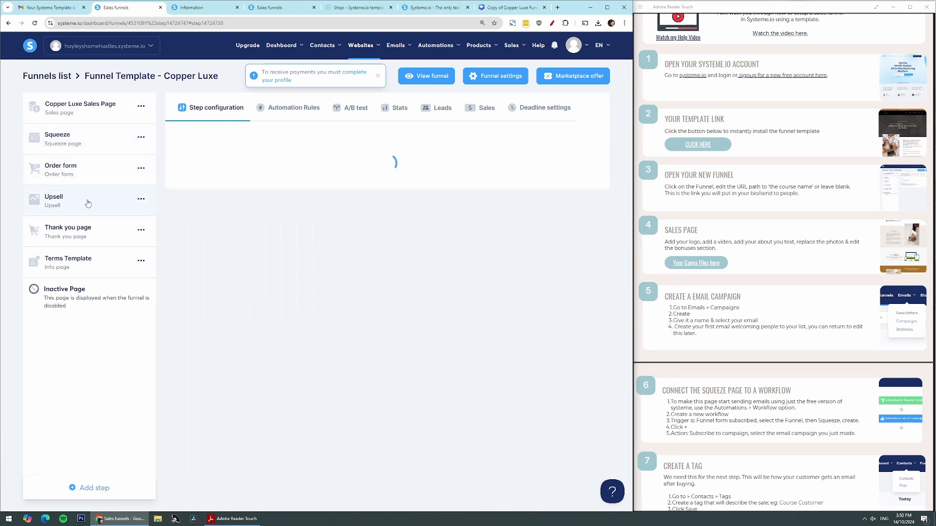
{"action": "left_click", "coordinate": [88, 231]}
{"action": "left_click", "coordinate": [101, 265]}
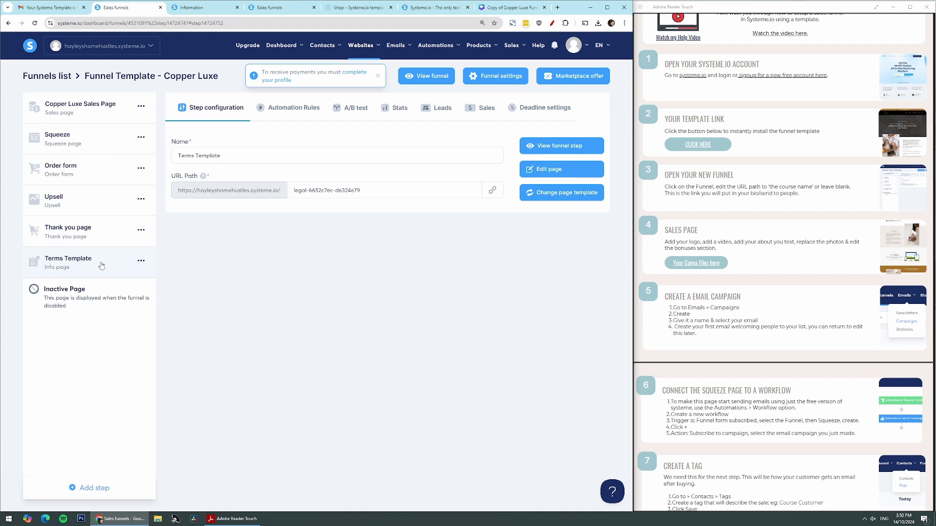
Set the Order form step's offer type to Digital product and check the product and coupon options
{"action": "left_click", "coordinate": [100, 165]}
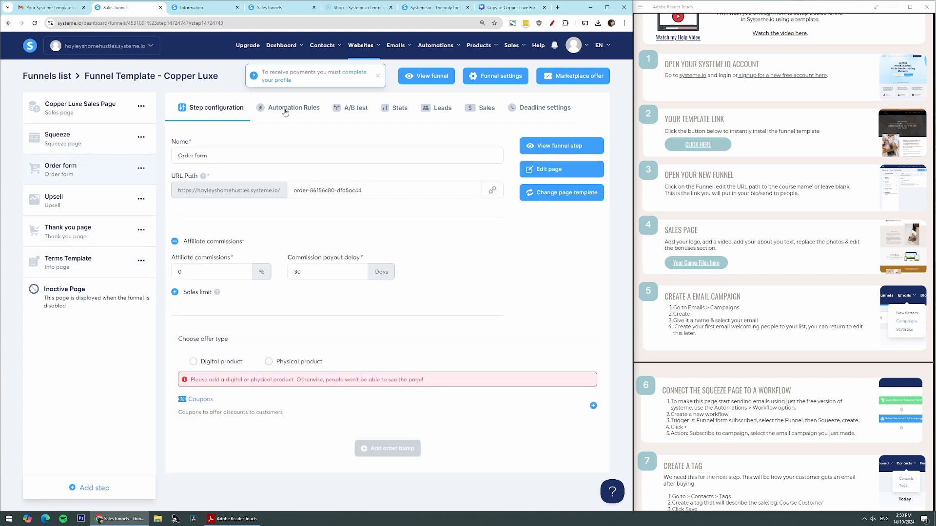
{"action": "left_click", "coordinate": [194, 363]}
{"action": "scroll", "coordinate": [376, 339], "scroll_direction": "down", "scroll_amount": 1}
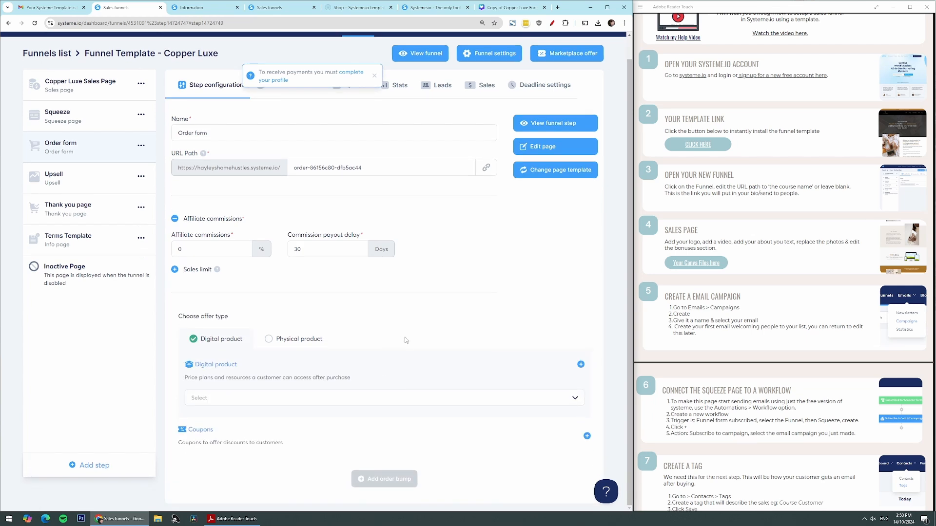
{"action": "scroll", "coordinate": [407, 341], "scroll_direction": "up", "scroll_amount": 1}
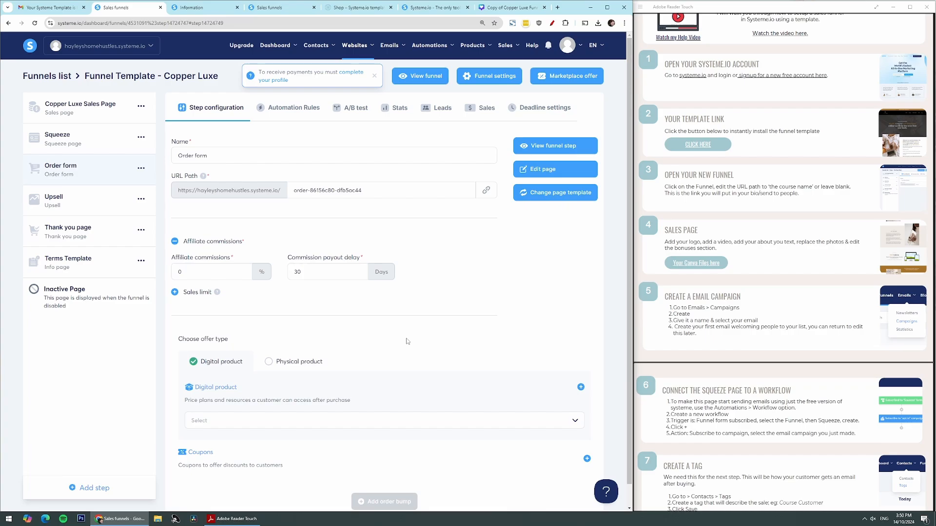